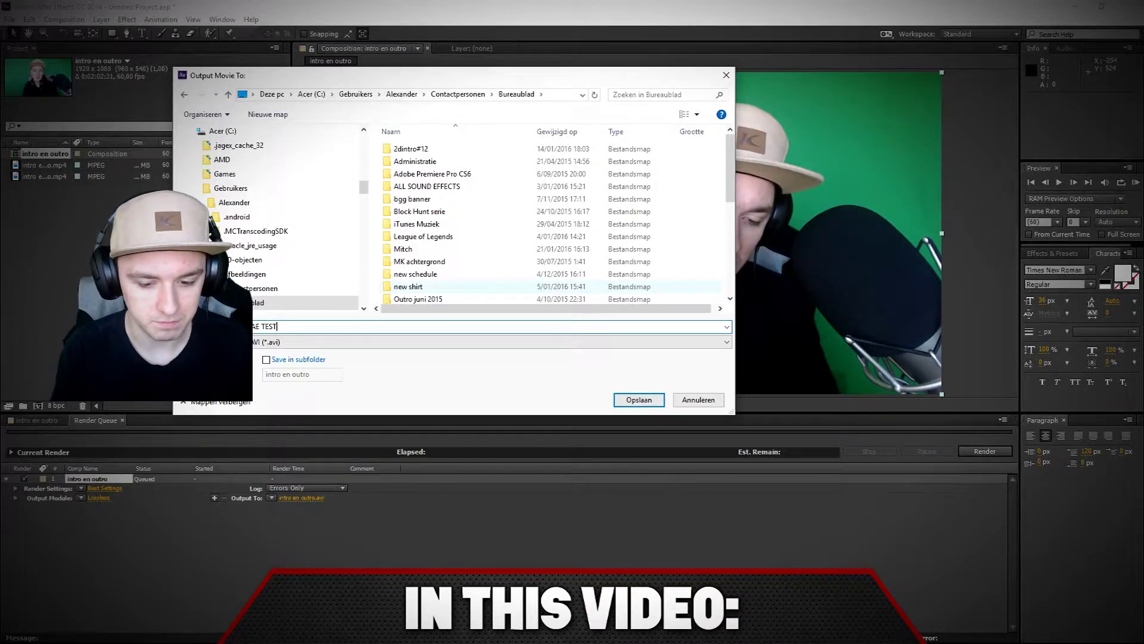
- Add the 'intro en outro' composition to the Render Queue with Best Settings and Lossless output
key(Return)
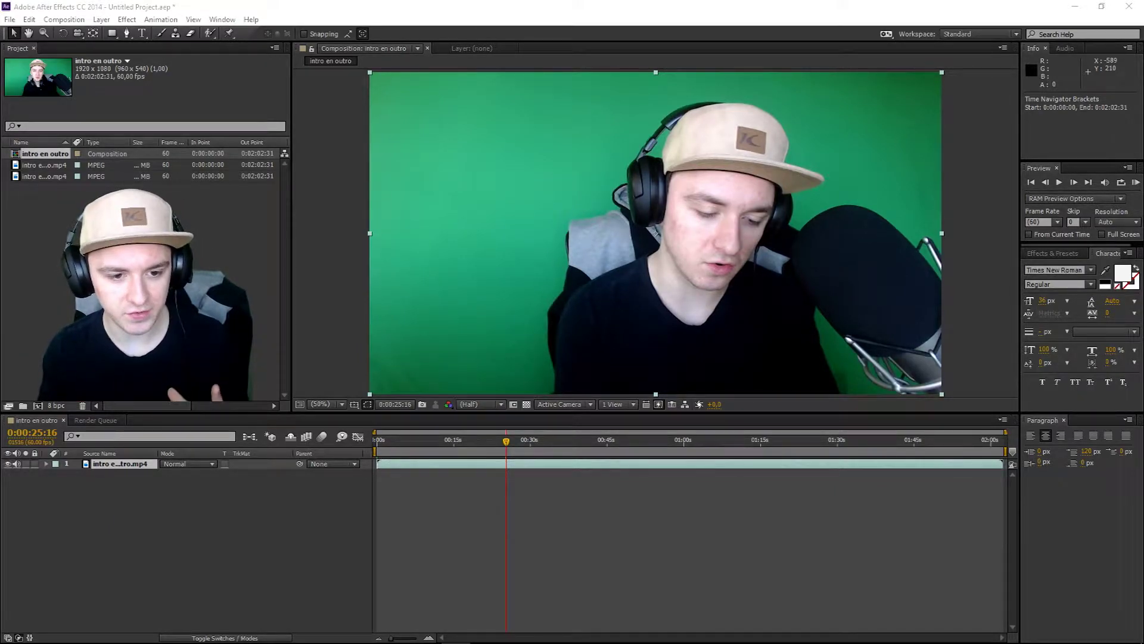
click(357, 113)
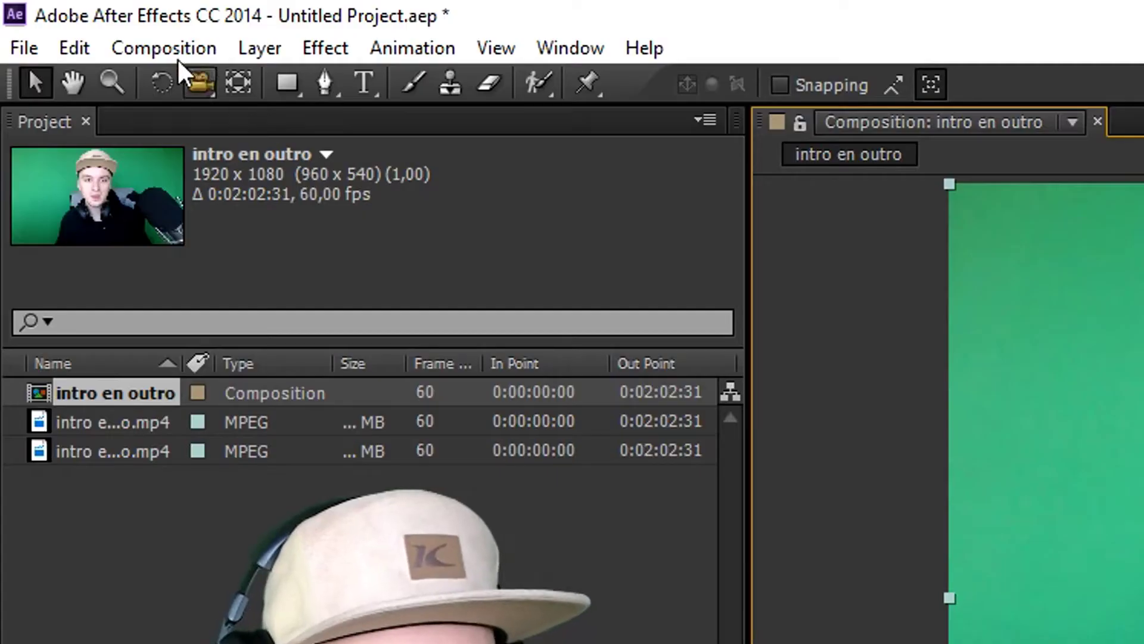
click(64, 19)
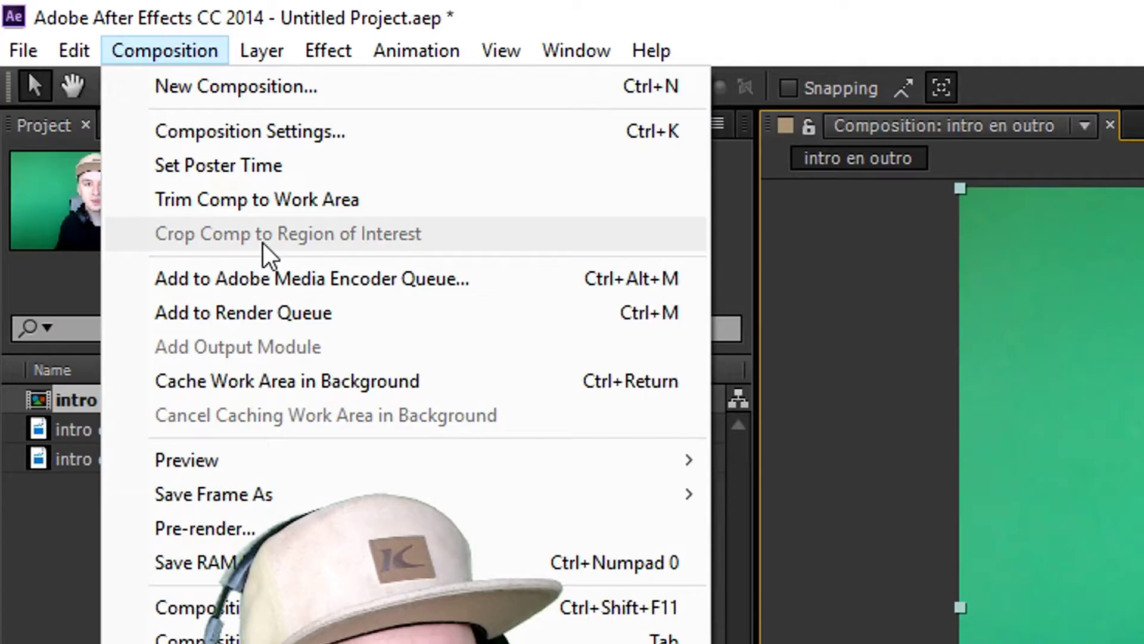
click(119, 120)
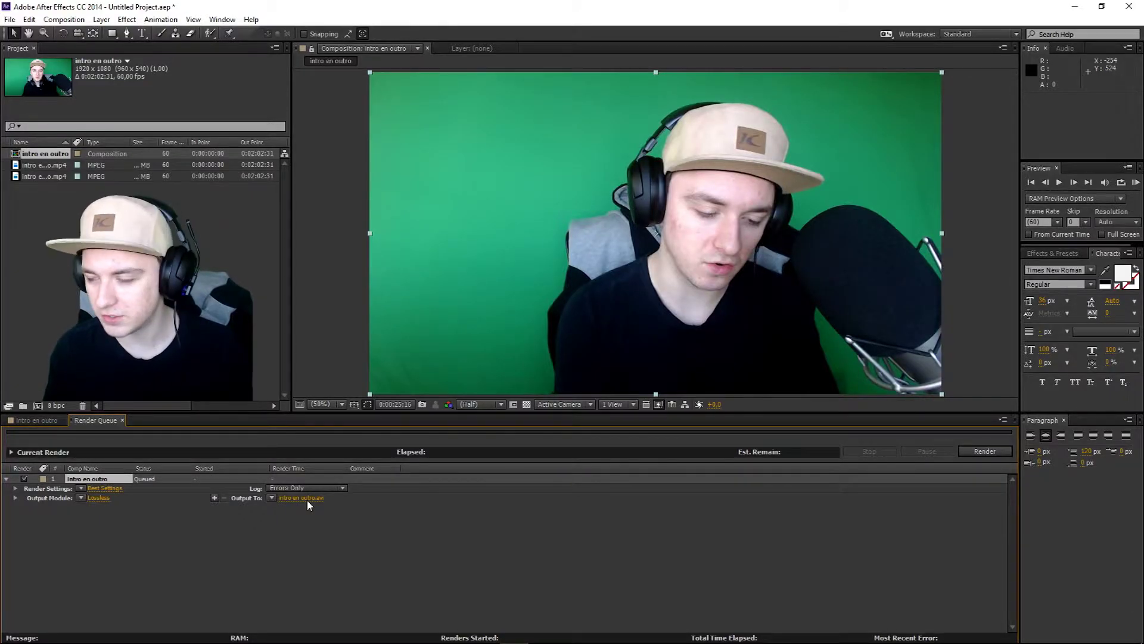
- Rename the queued render's output file from 'intro en outro.avi' to 'AE TEST.avi'
click(307, 499)
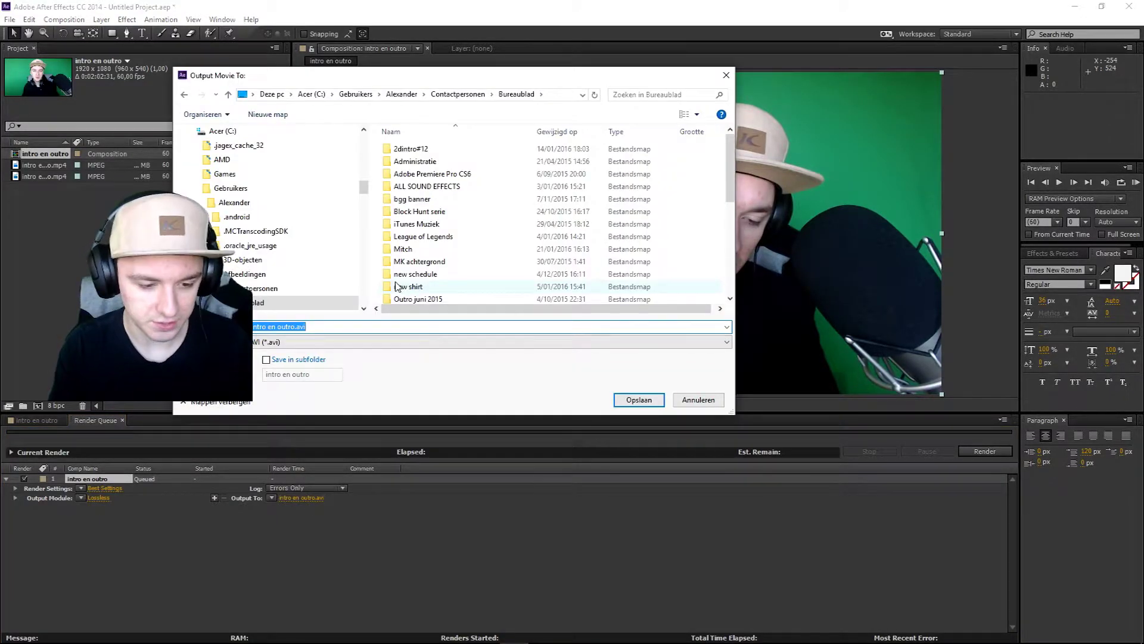
text(AE TEST)
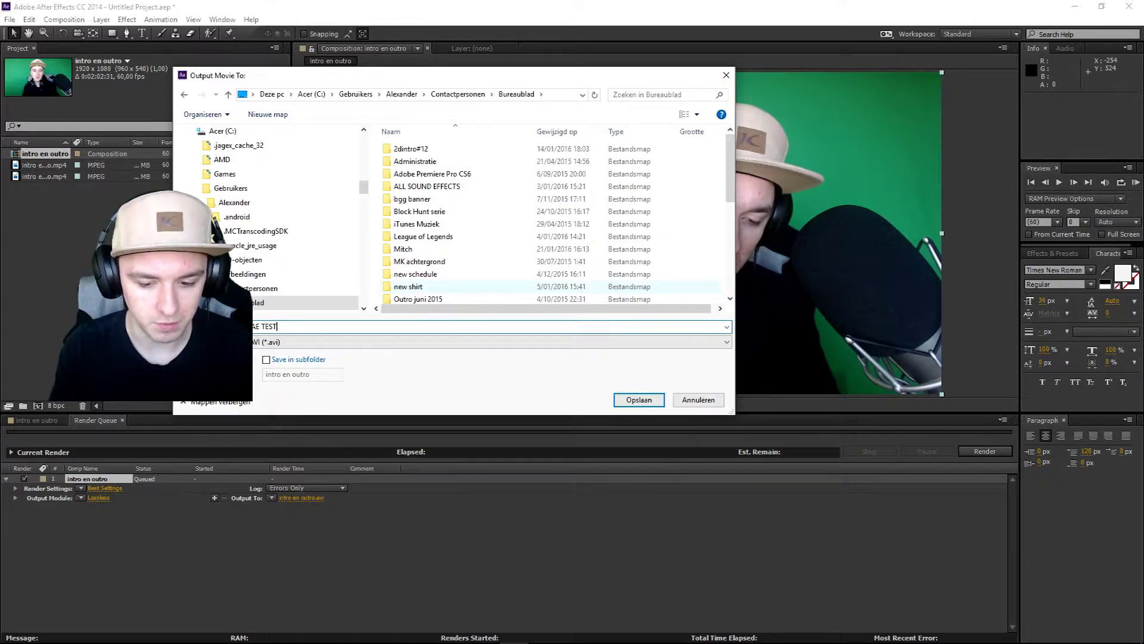
key(Return)
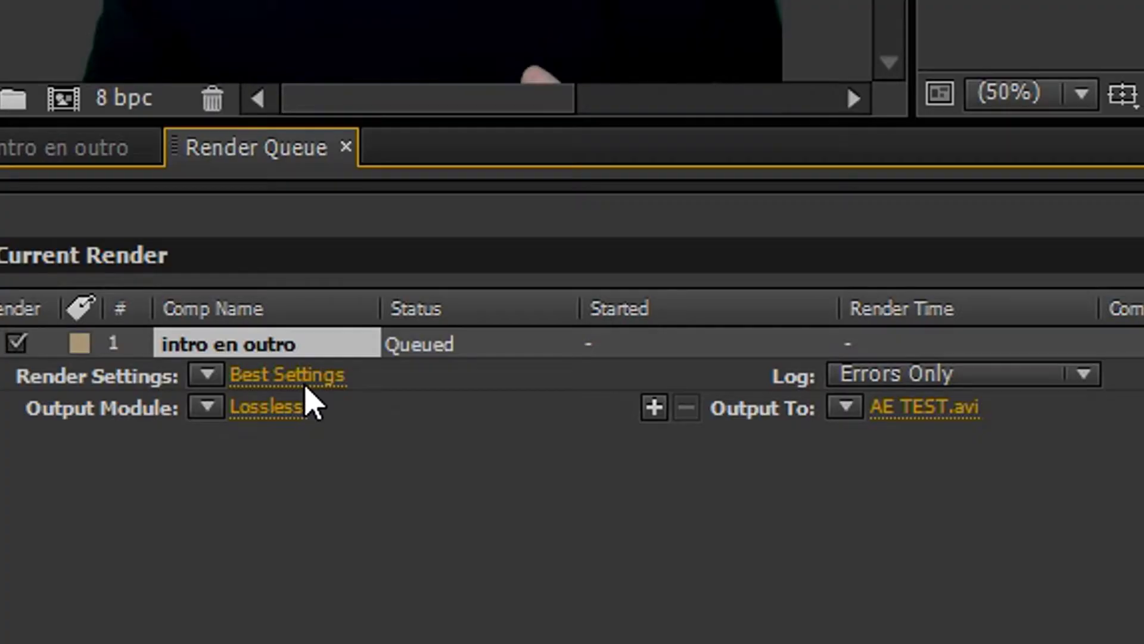
- Open Render Settings and keep Best quality, Full resolution and Read Only disk cache
click(307, 381)
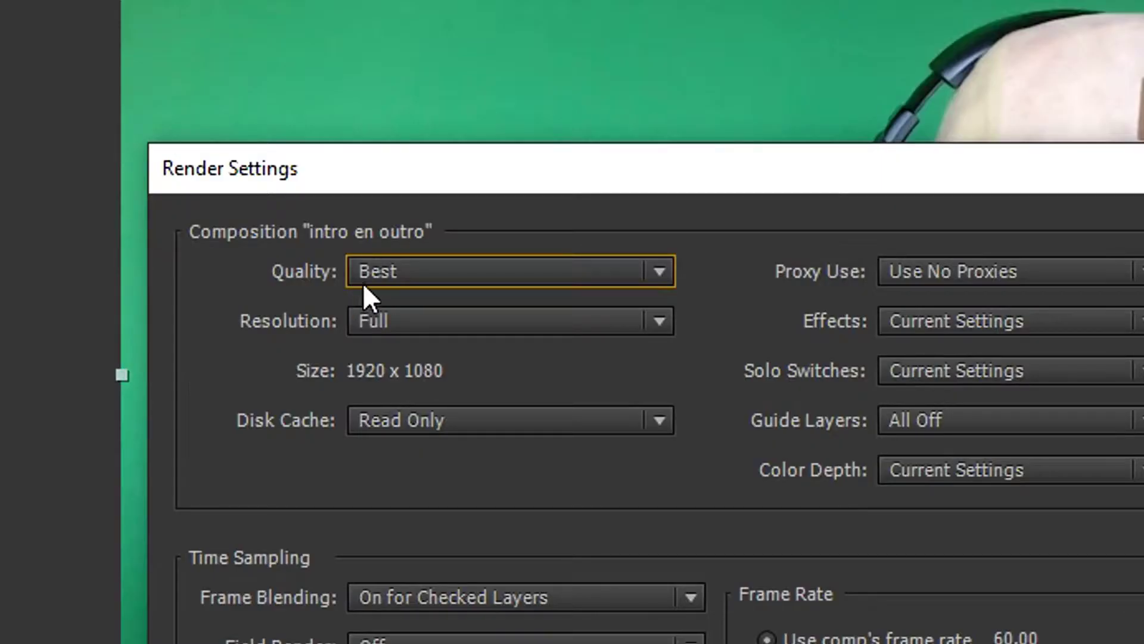
click(365, 287)
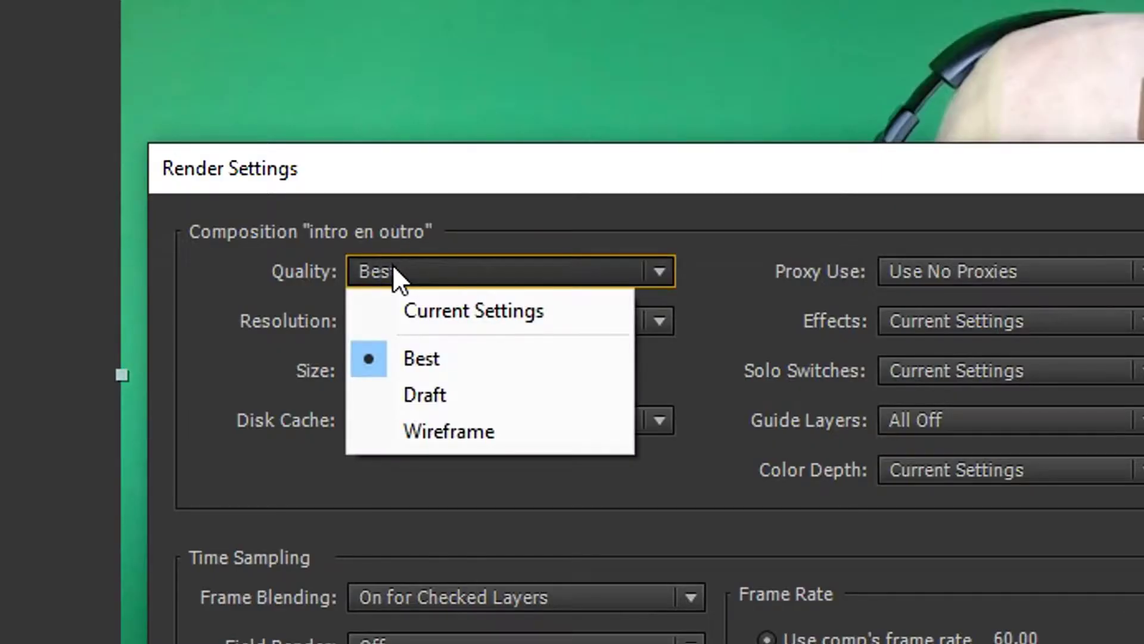
click(432, 362)
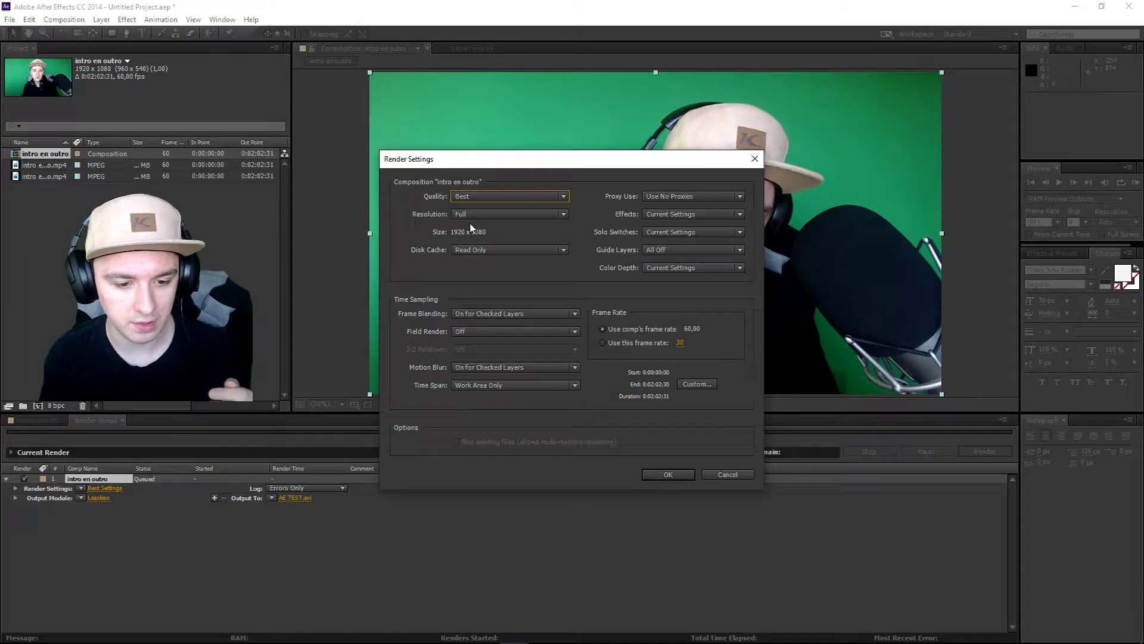
click(481, 214)
click(384, 278)
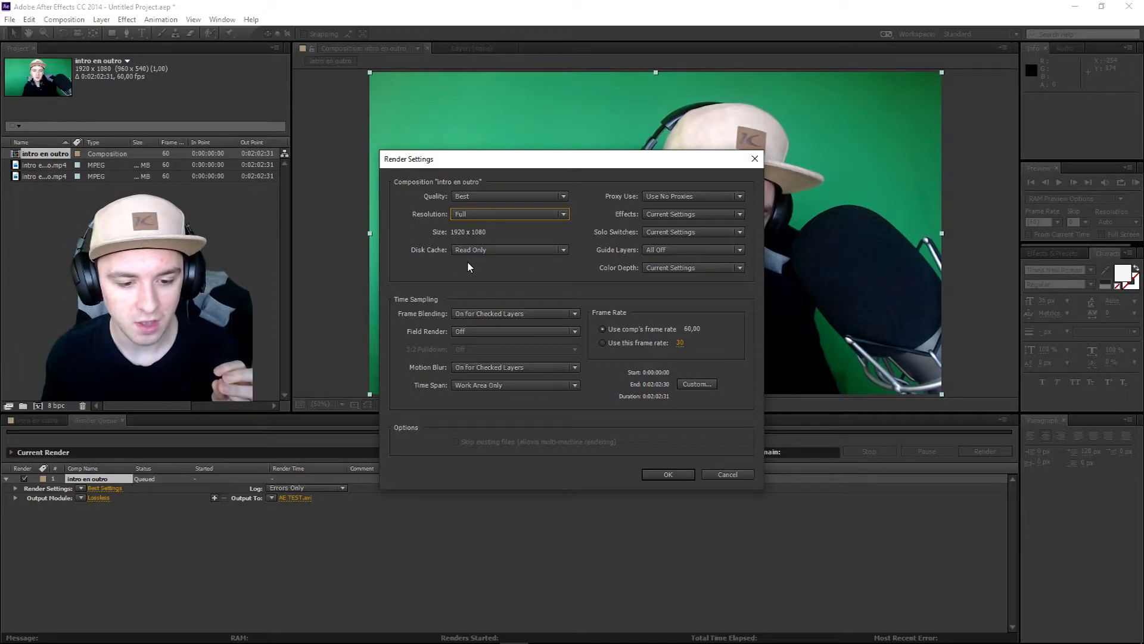
click(483, 251)
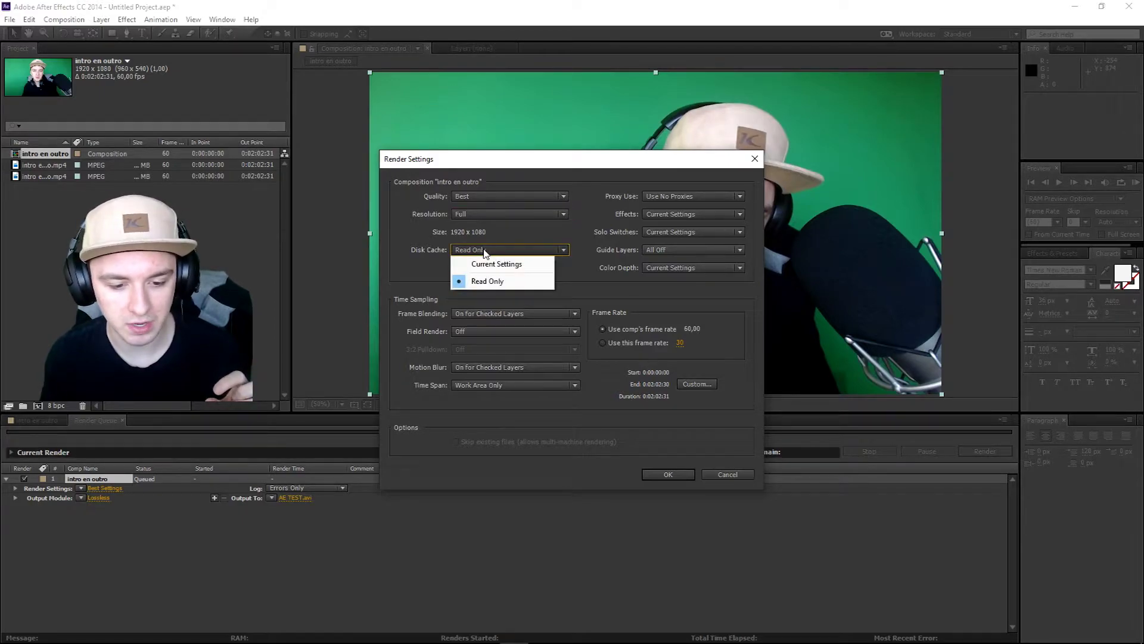
click(483, 251)
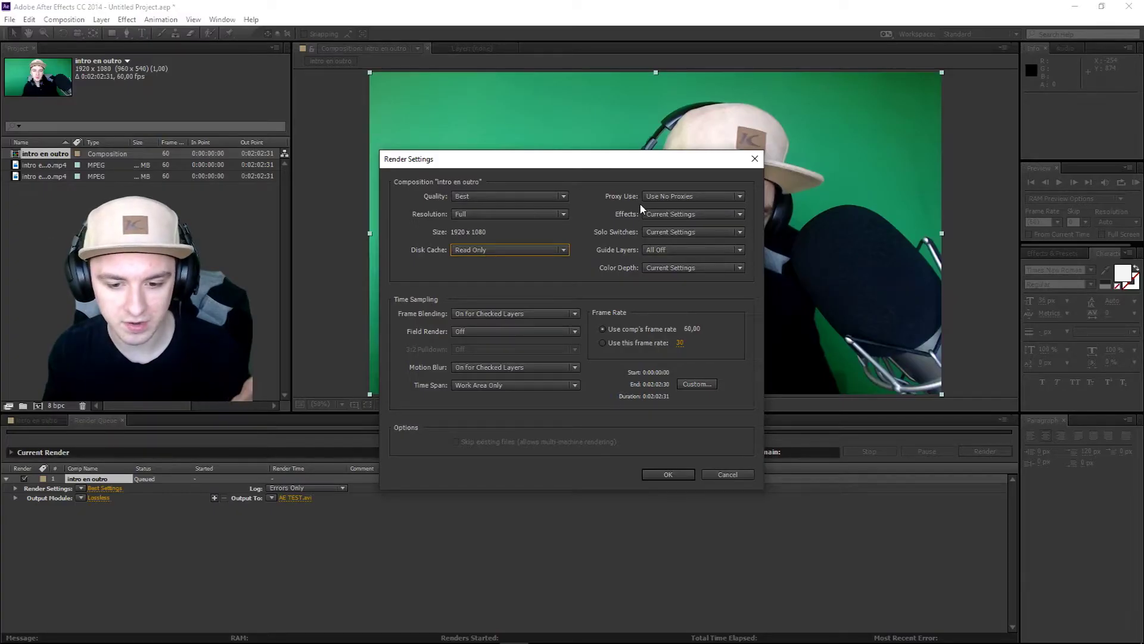
- Keep frame blending on for checked layers and field rendering off
click(513, 314)
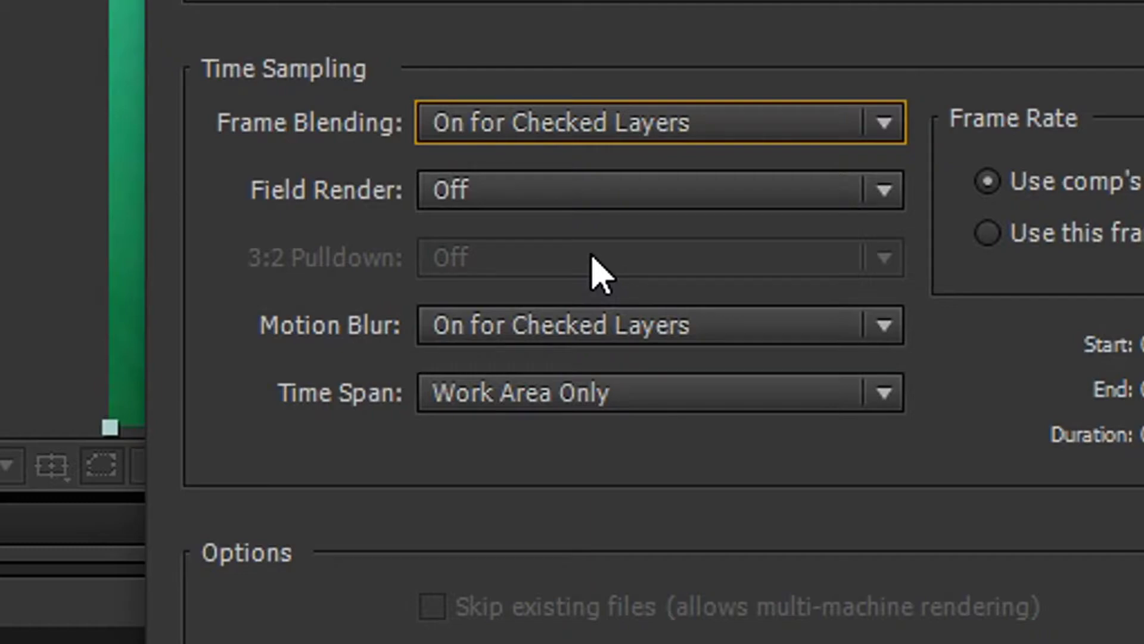
click(640, 132)
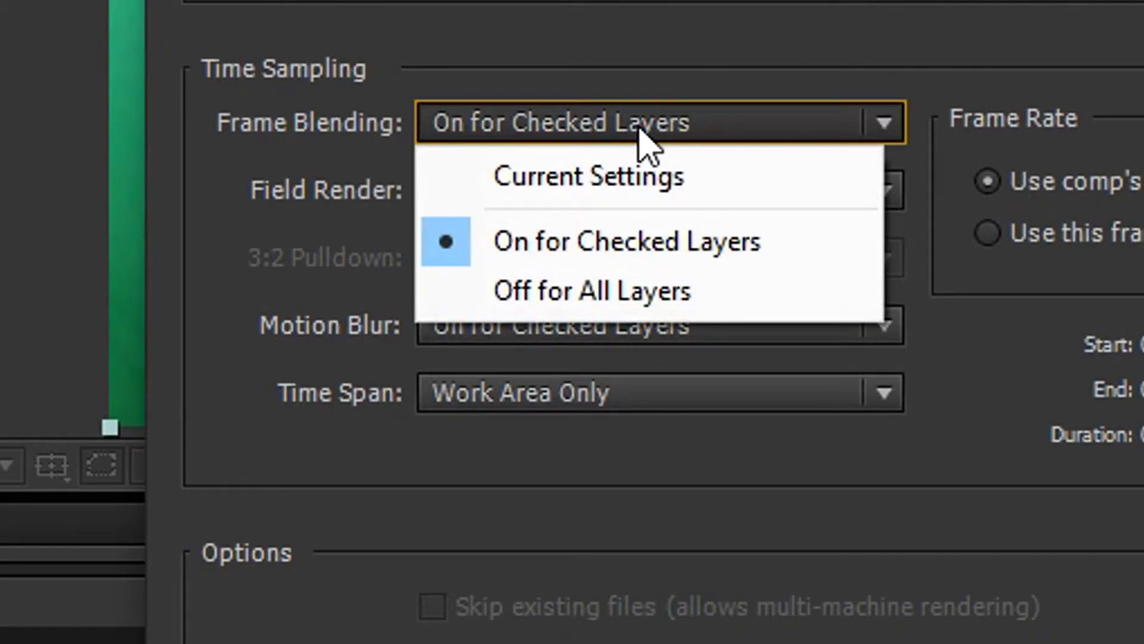
click(711, 44)
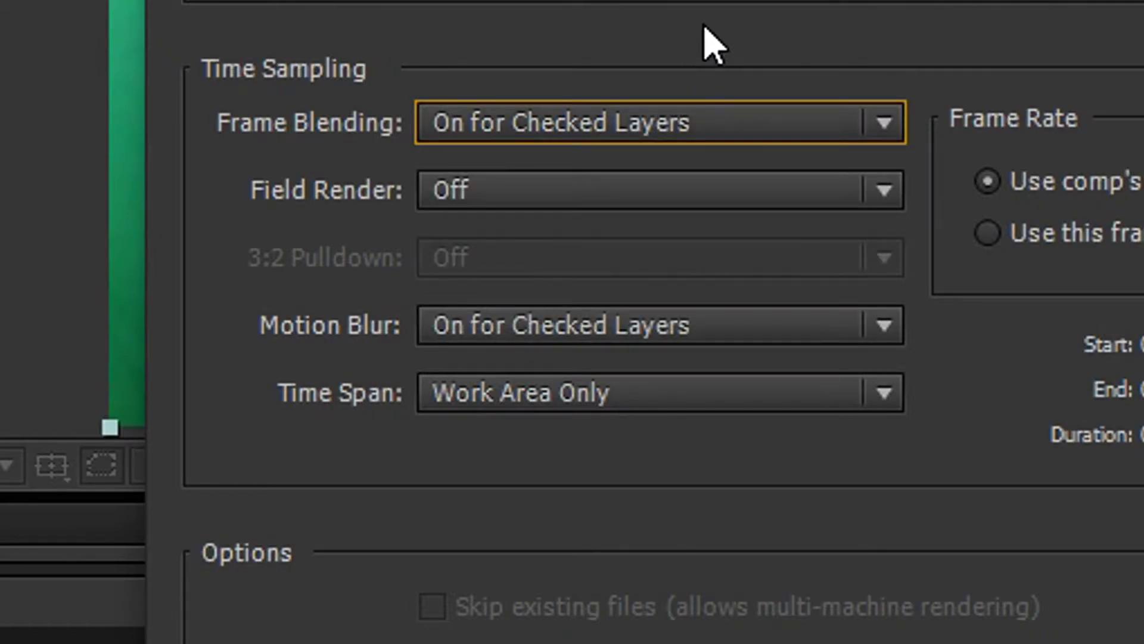
click(681, 190)
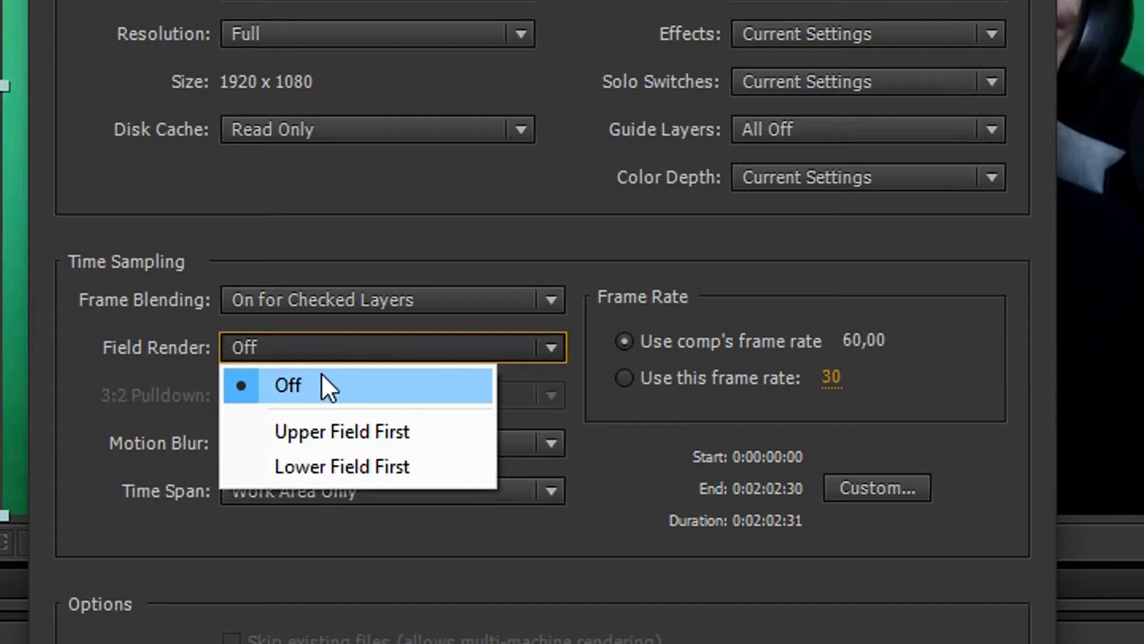
click(321, 376)
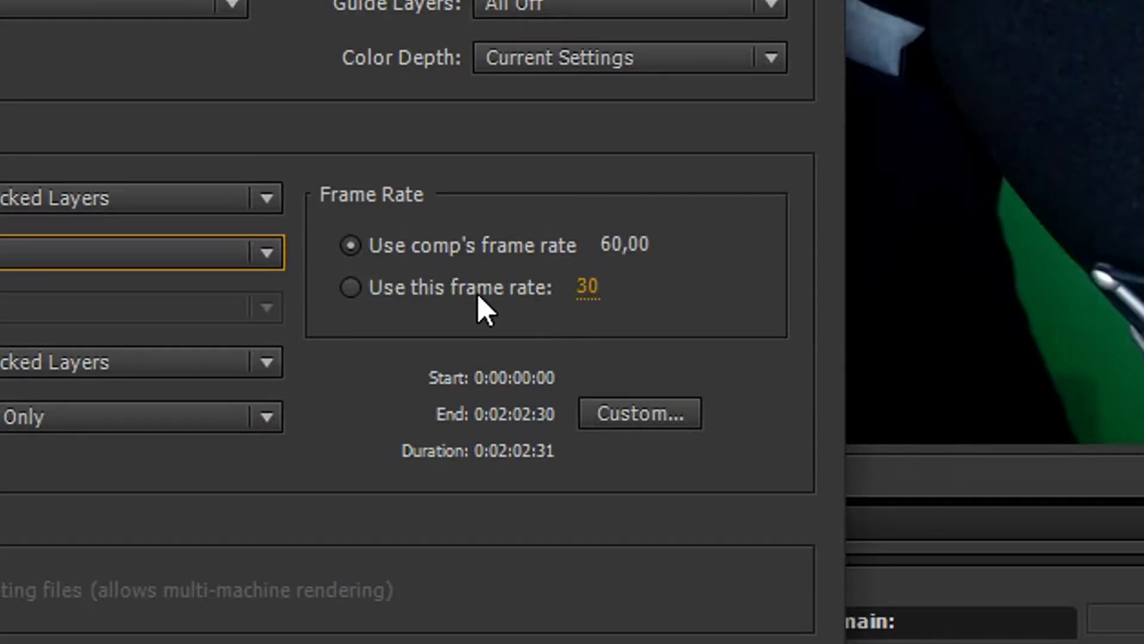
- Use a custom 50 fps frame rate with motion blur on for checked layers, then reopen the settings
click(647, 344)
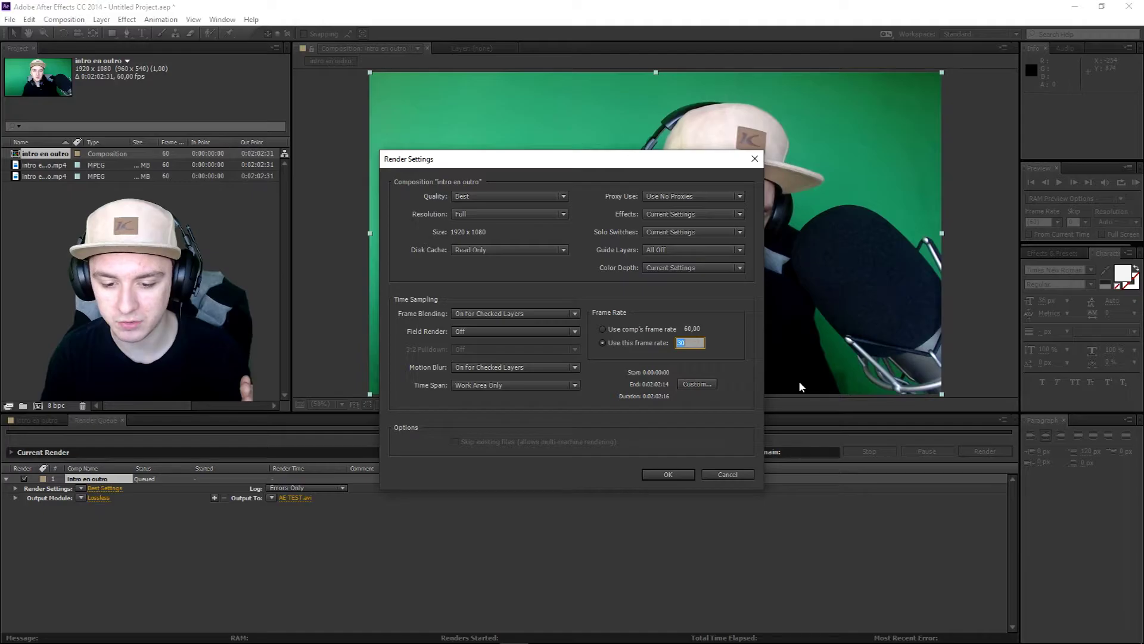
text(5)
text(0)
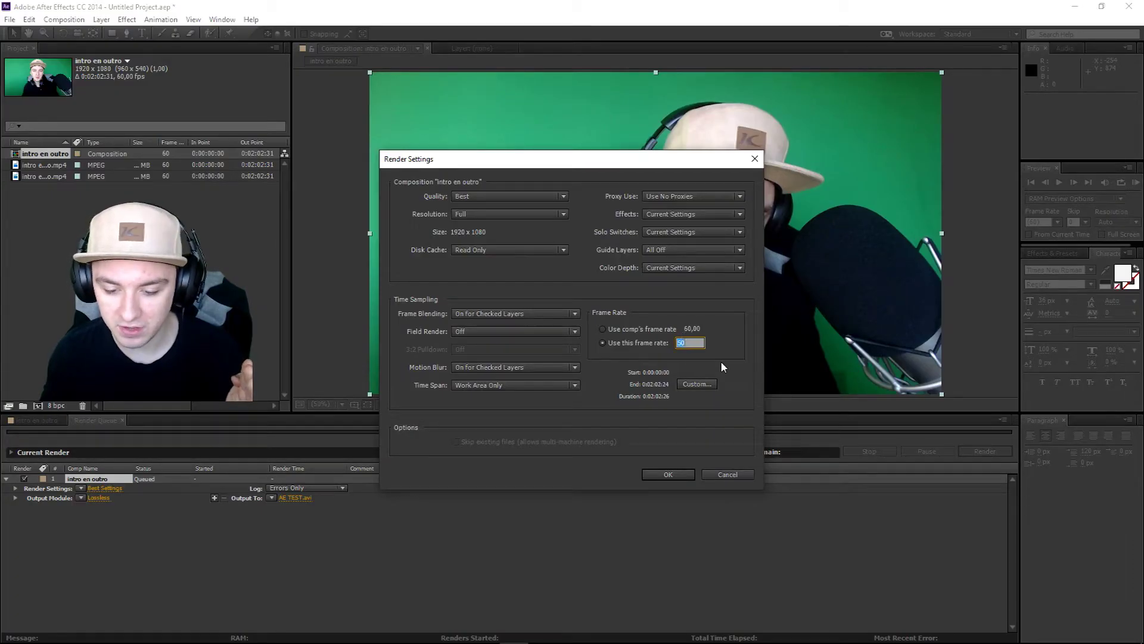
text(60)
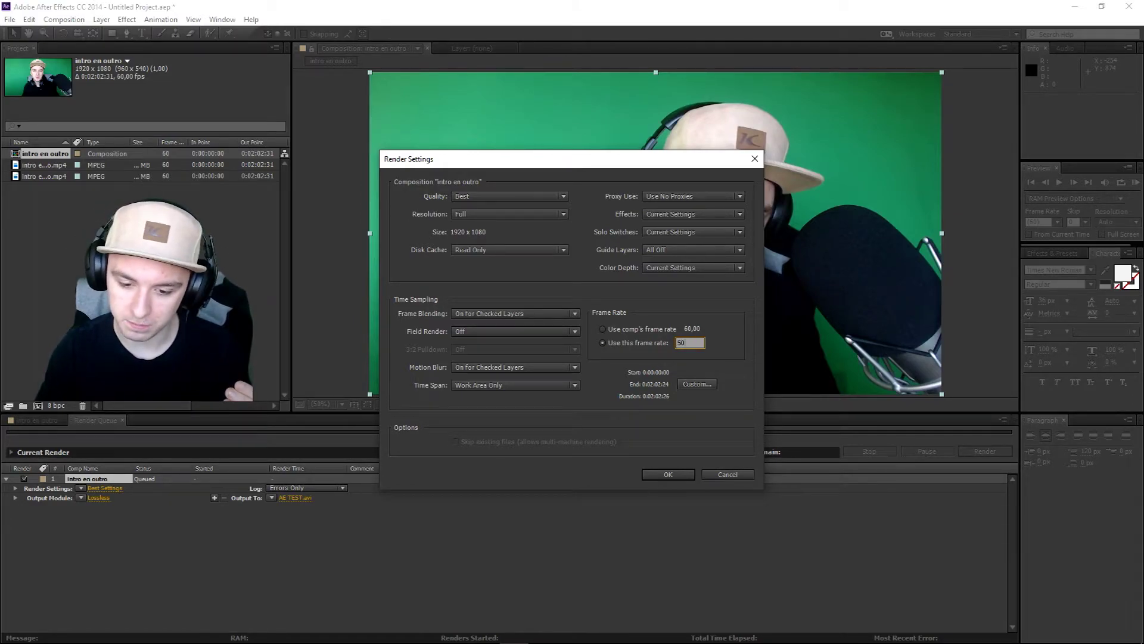
click(532, 370)
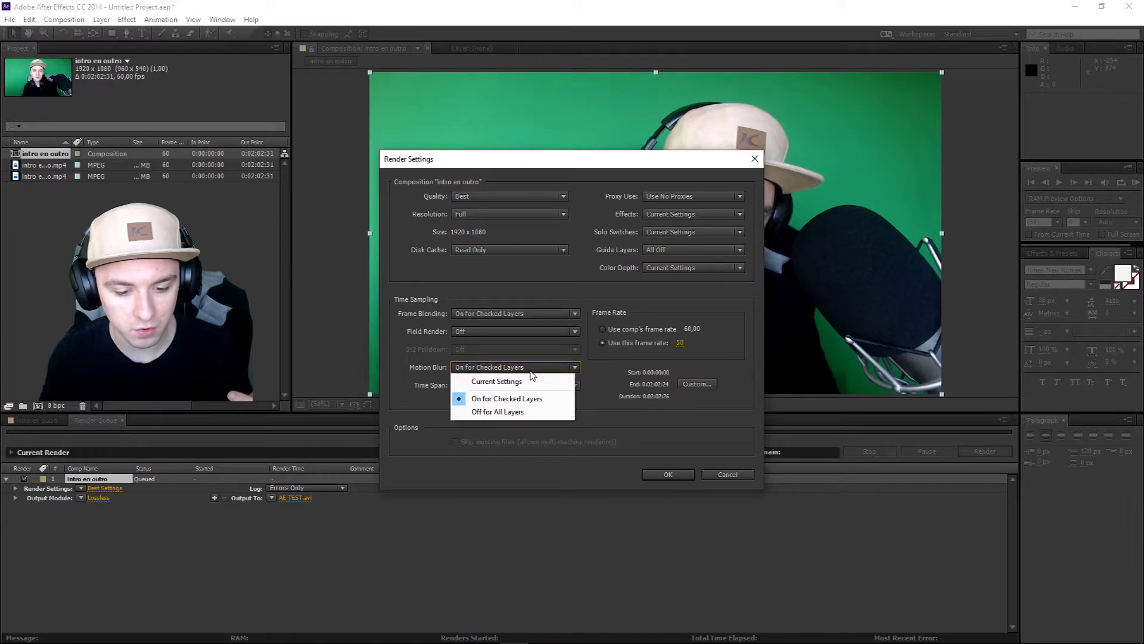
click(514, 393)
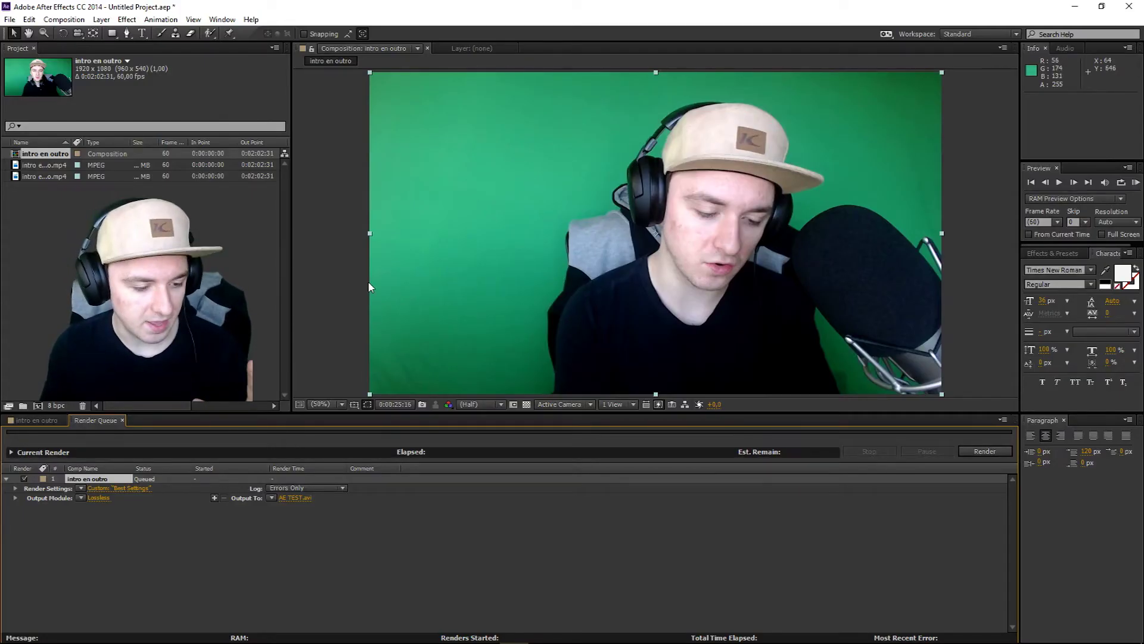
click(119, 488)
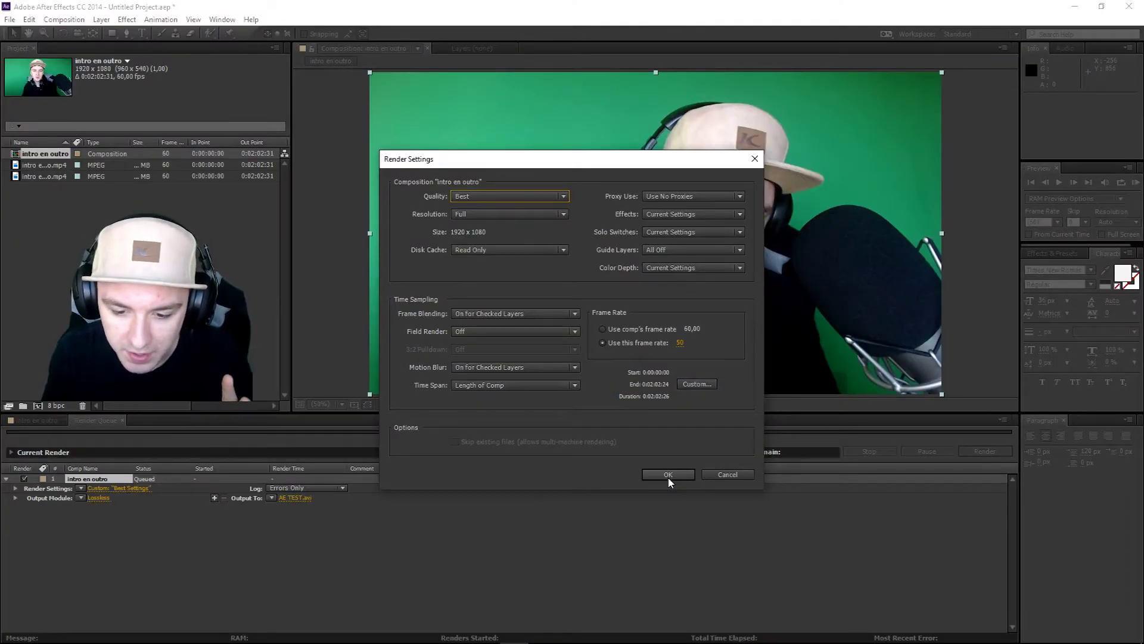
- Confirm the render settings and set the output module format to AVI, then reopen Render Settings
click(516, 388)
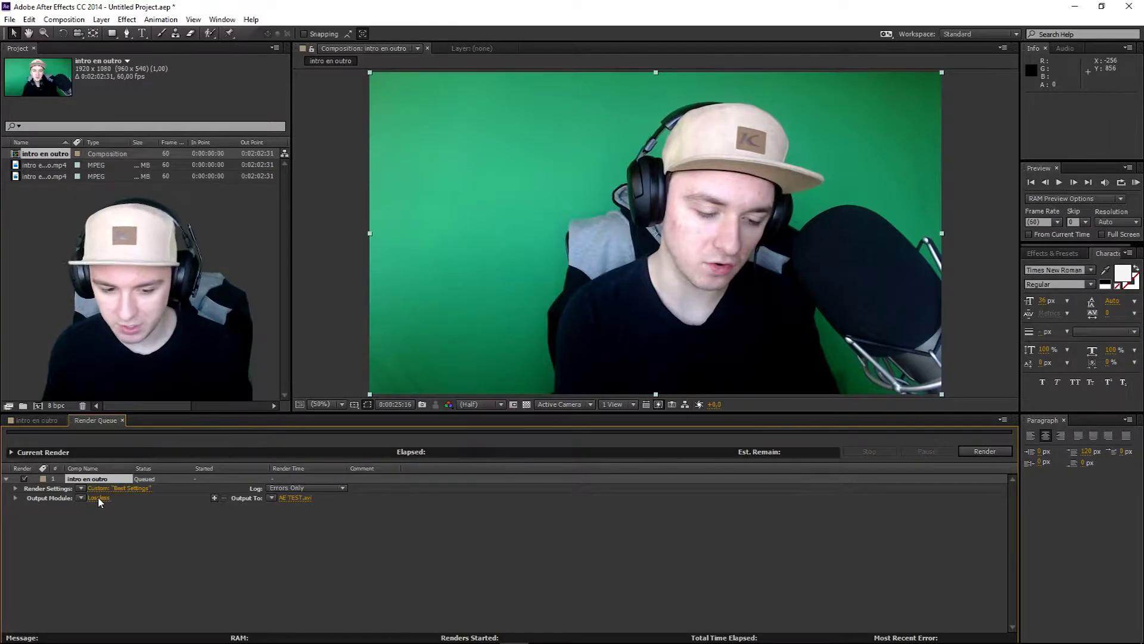
click(413, 397)
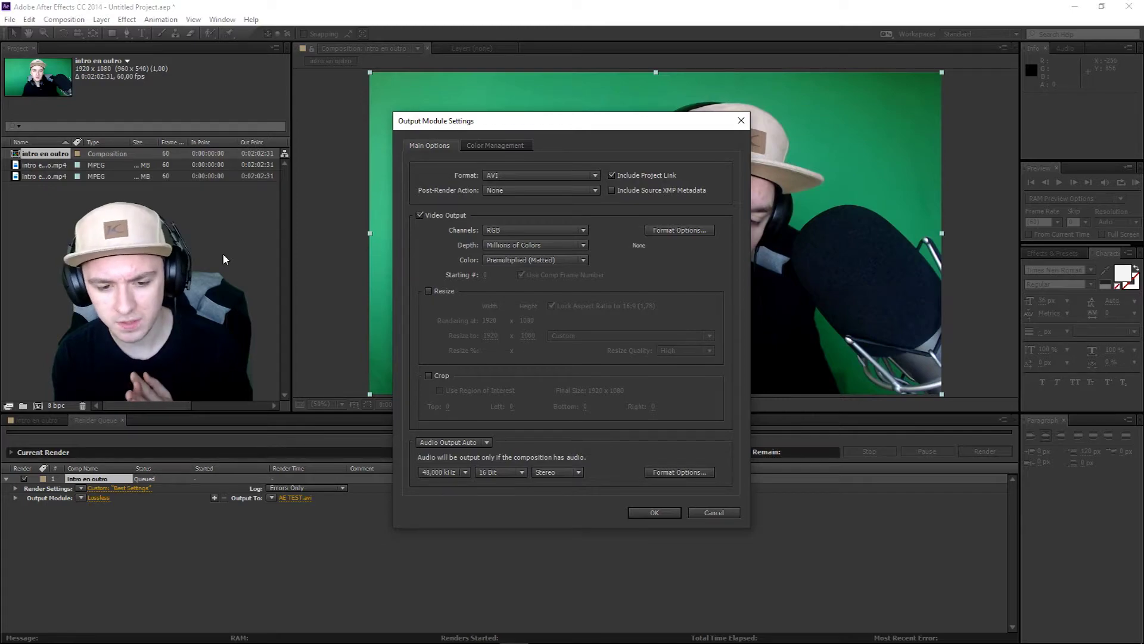
click(533, 174)
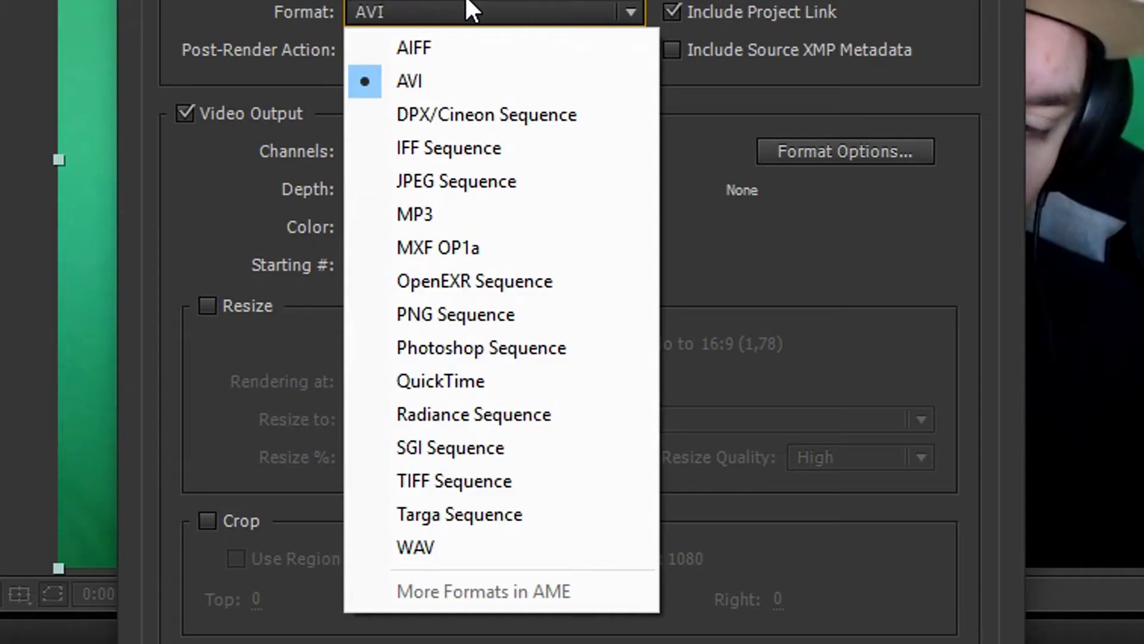
click(477, 81)
click(478, 15)
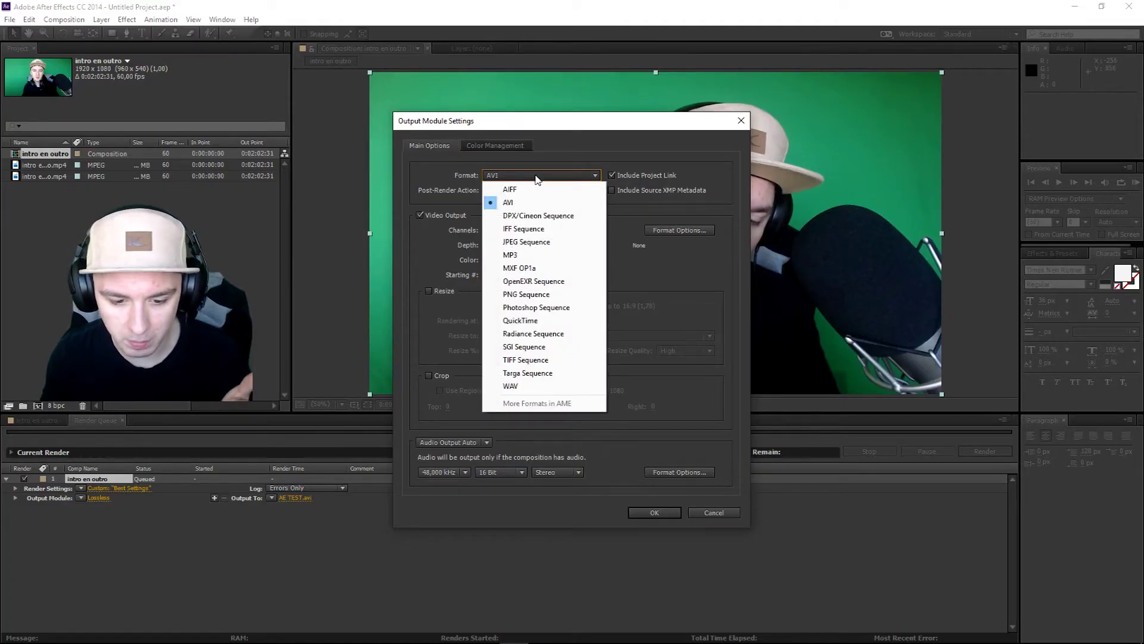
click(516, 177)
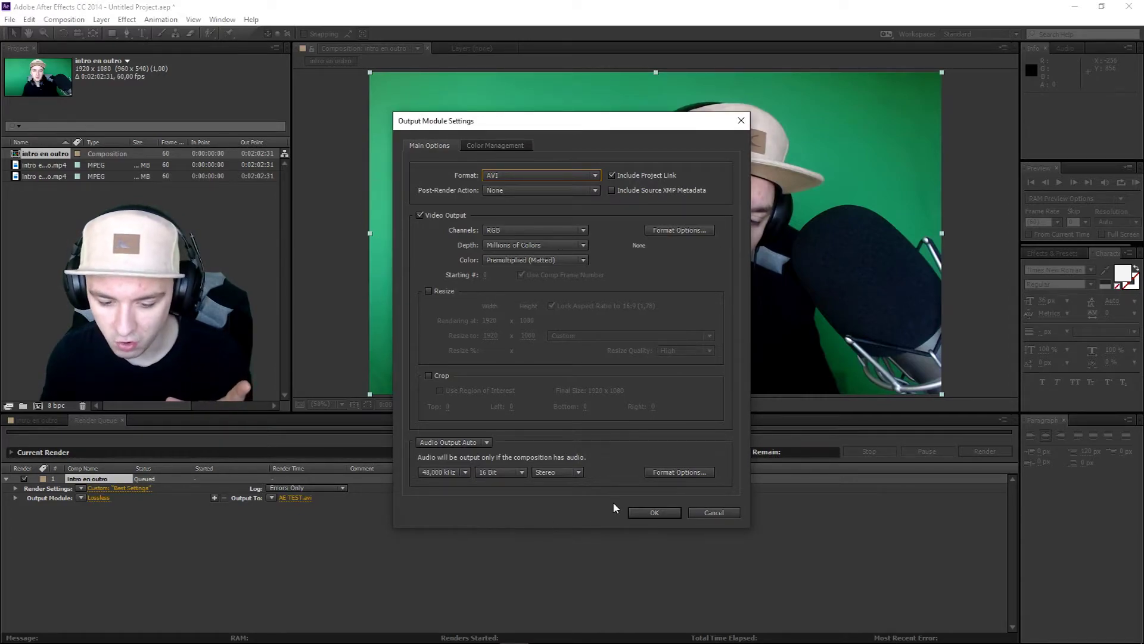
click(635, 512)
click(119, 487)
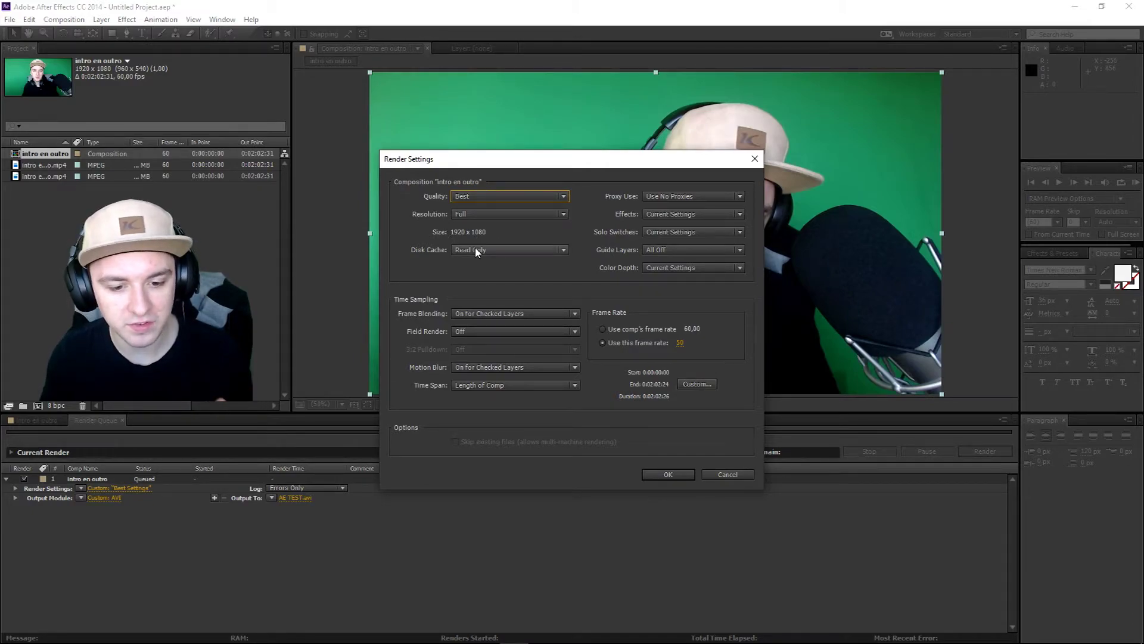
- Close Render Settings and reopen the Custom: AVI output module to confirm the AVI format
click(719, 476)
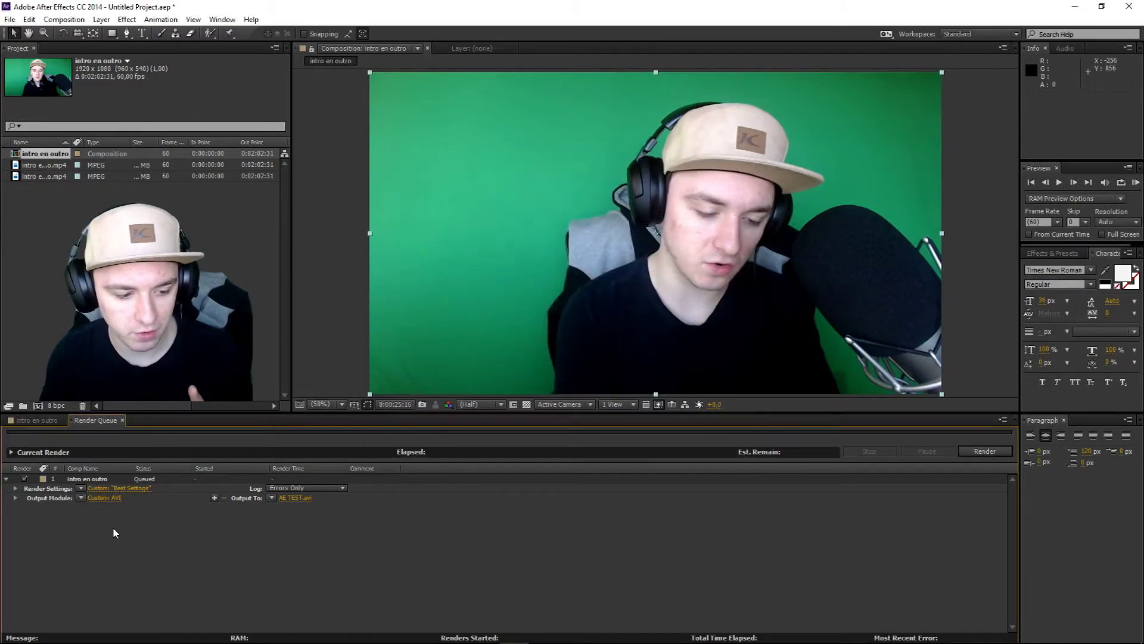
click(99, 498)
click(503, 176)
click(502, 177)
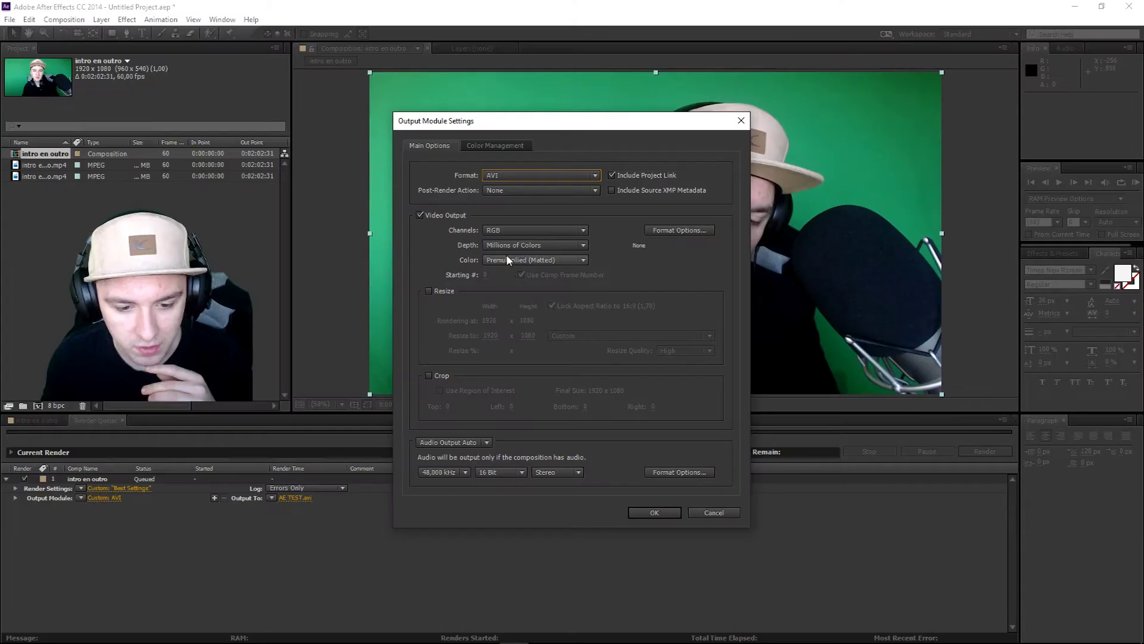
- Enable Resize and set the output size to 1280 x 720
click(438, 293)
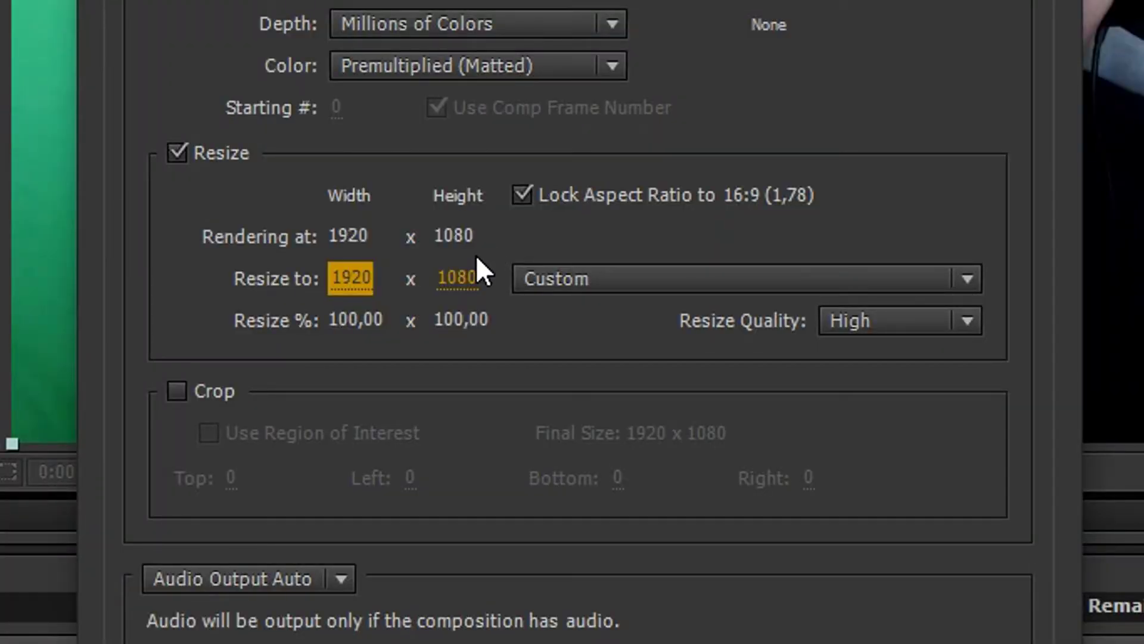
click(371, 280)
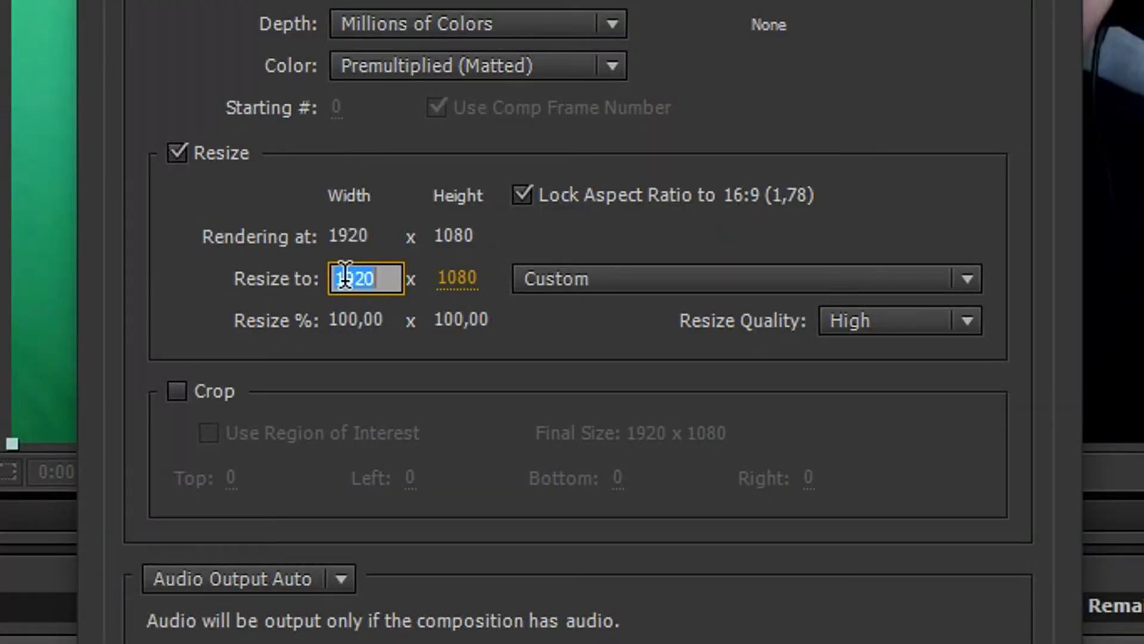
text(128)
click(459, 281)
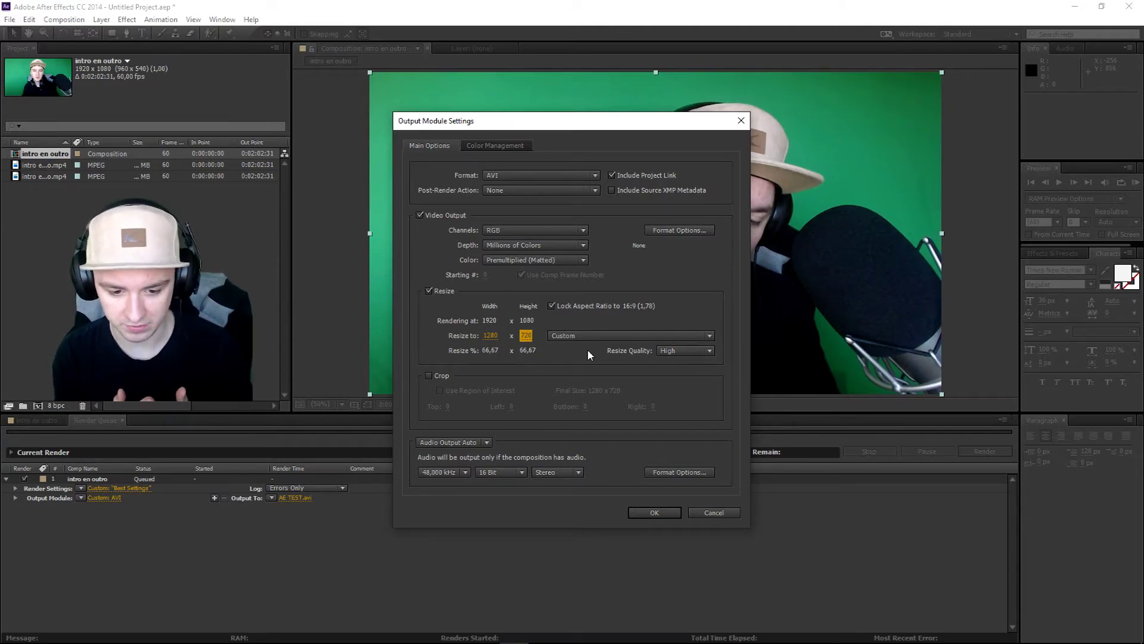
key(Tab)
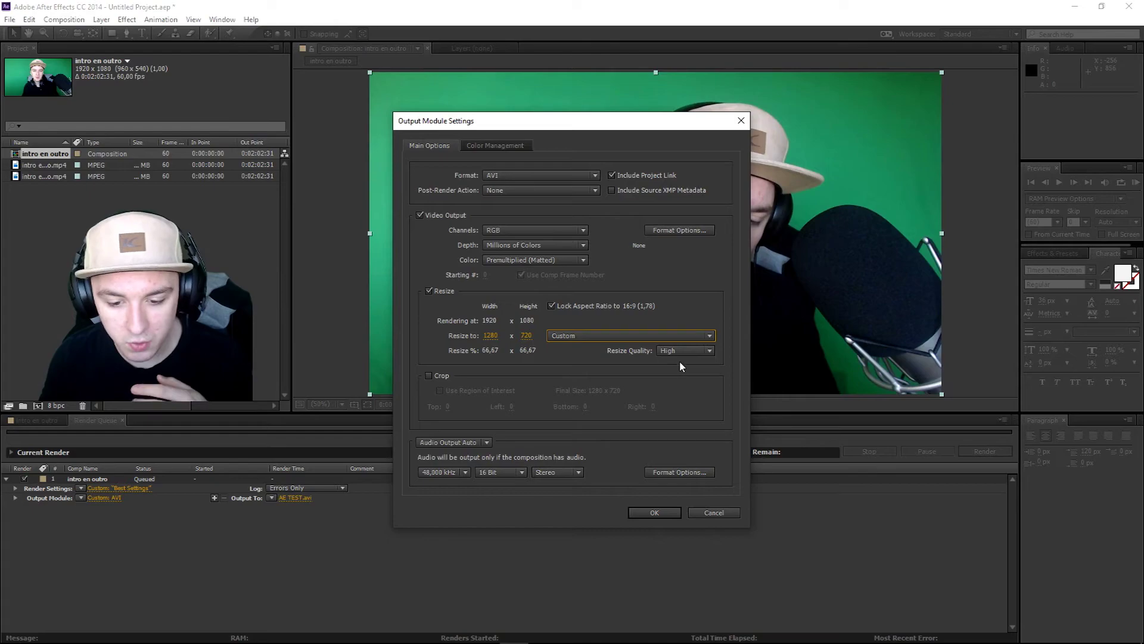
- Keep resize quality High and audio output Auto, then apply the output settings
click(691, 359)
click(691, 359)
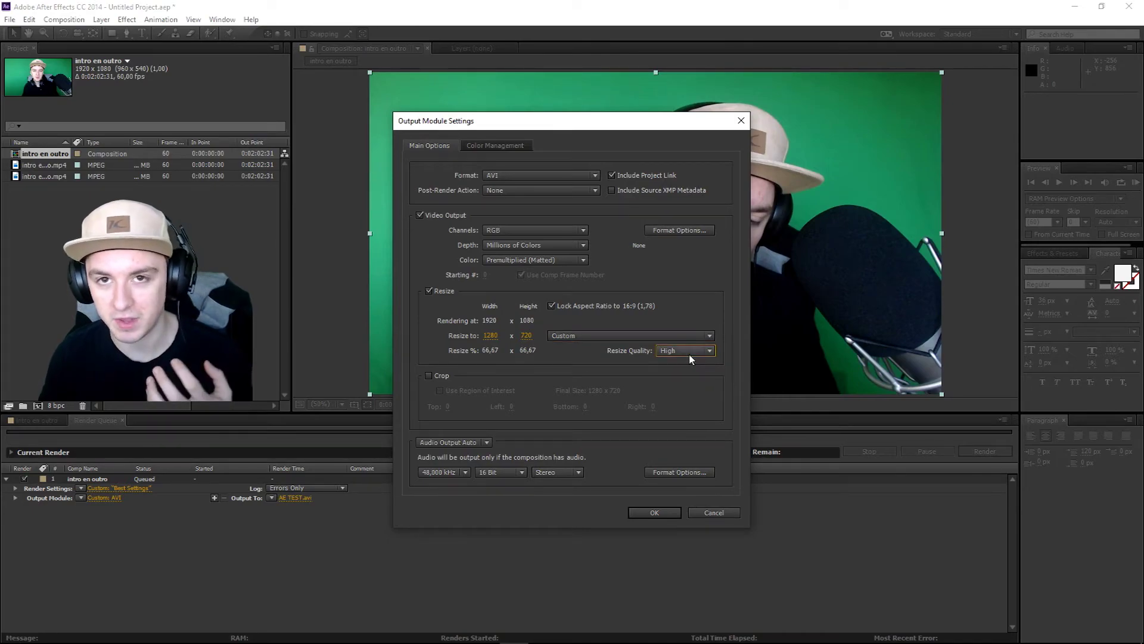
click(486, 442)
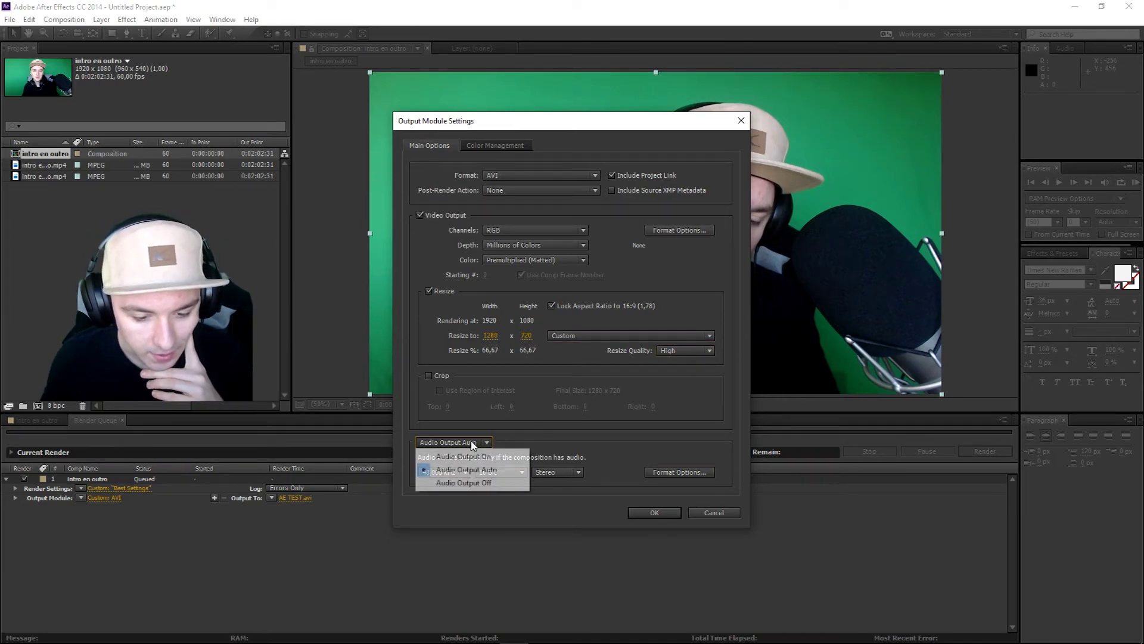
click(477, 444)
click(484, 444)
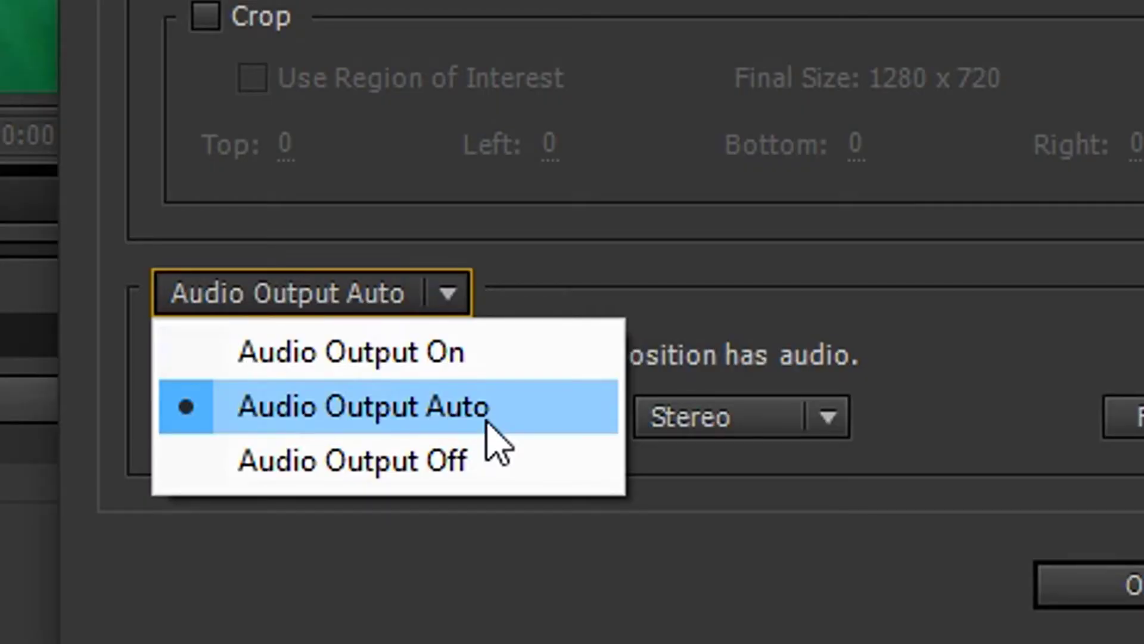
click(486, 423)
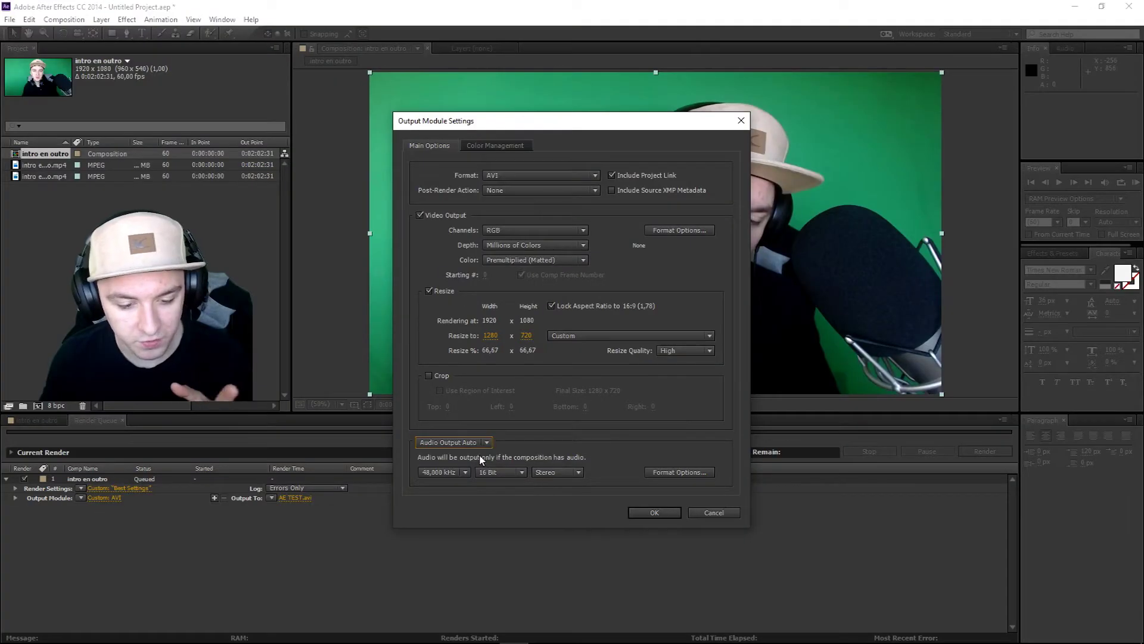
click(464, 475)
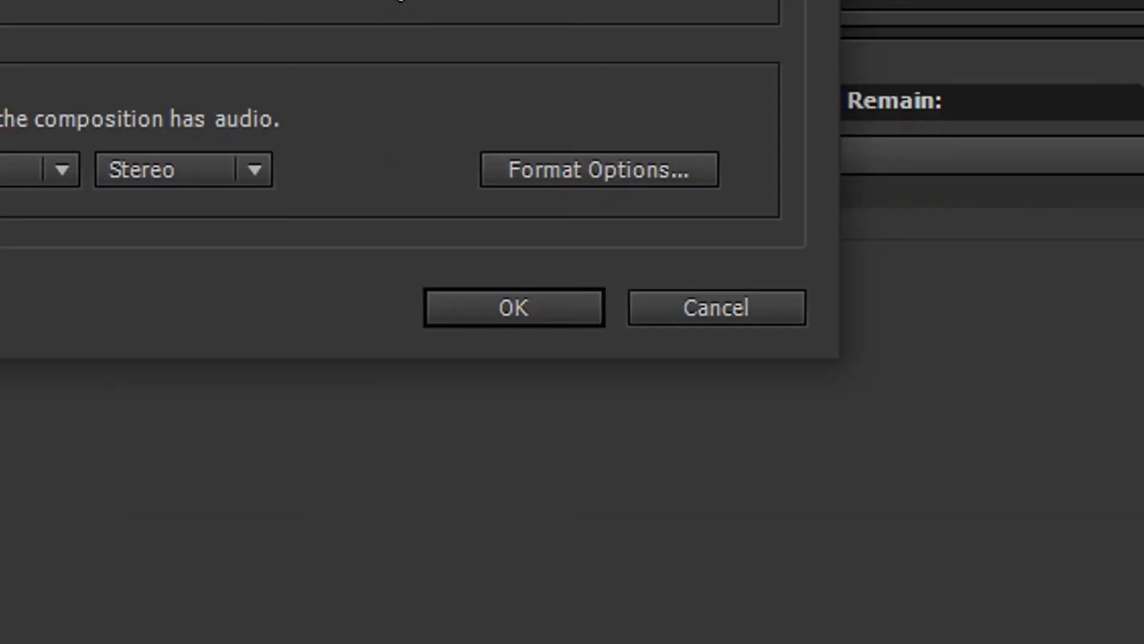
click(487, 305)
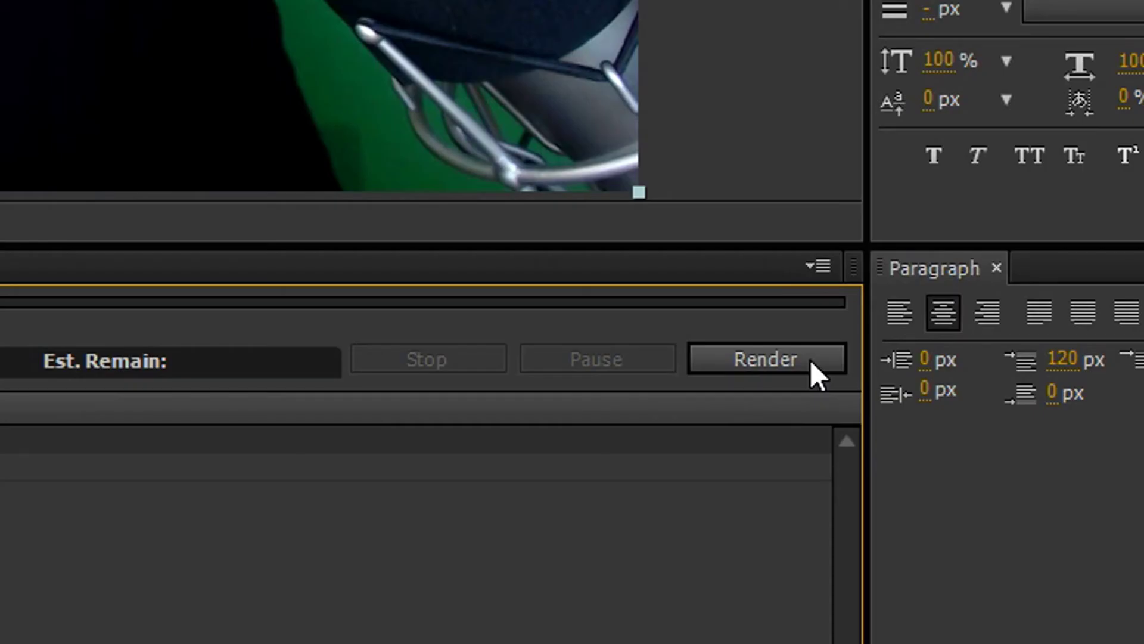
- Start the Render Queue rendering 'intro en outro' to AE TEST.avi
click(810, 360)
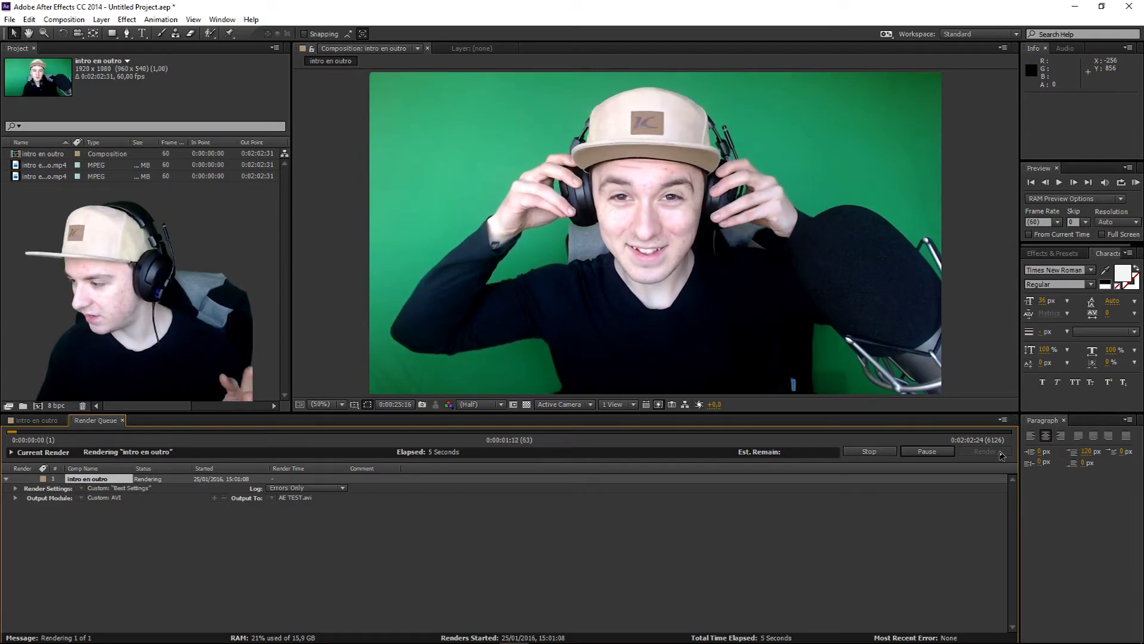